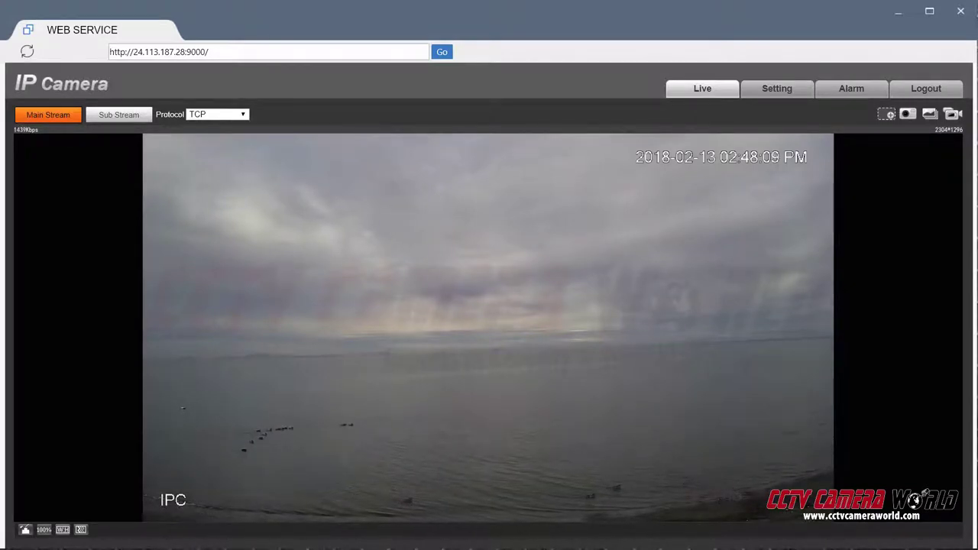
- Open camera Settings and expand Exposure, Backlight, WB, Day & Night and IR Light under Conditions
{"action": "left_click", "coordinate": [777, 91]}
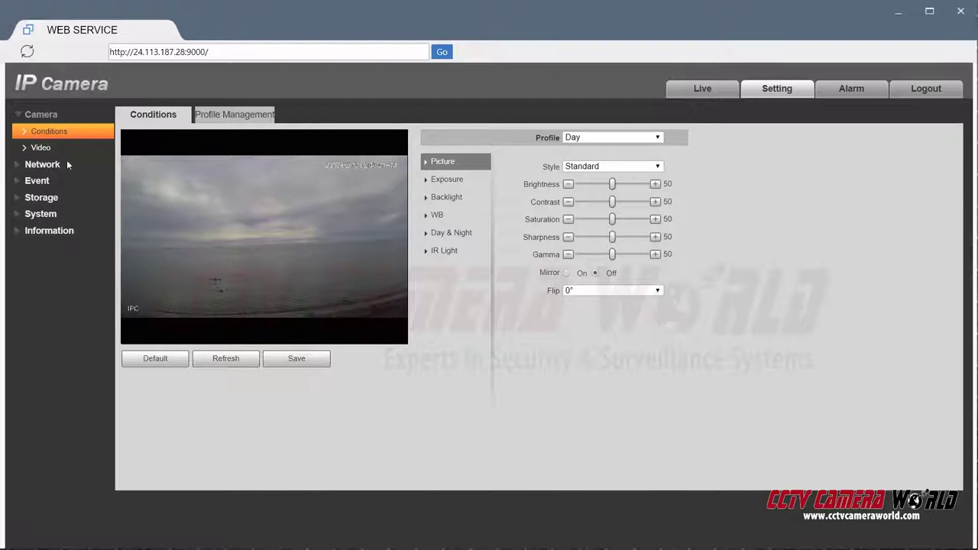
{"action": "left_click", "coordinate": [452, 180]}
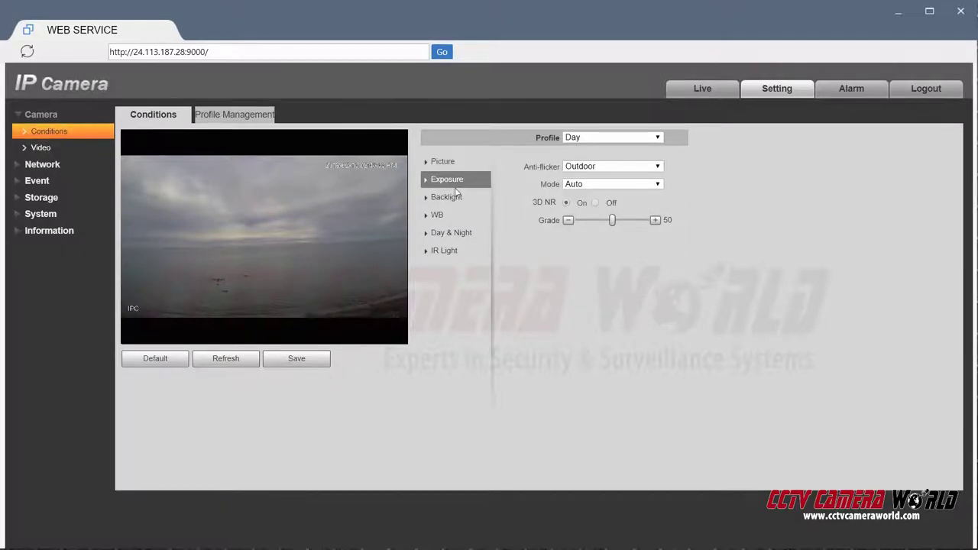
{"action": "left_click", "coordinate": [459, 200]}
{"action": "left_click", "coordinate": [458, 216]}
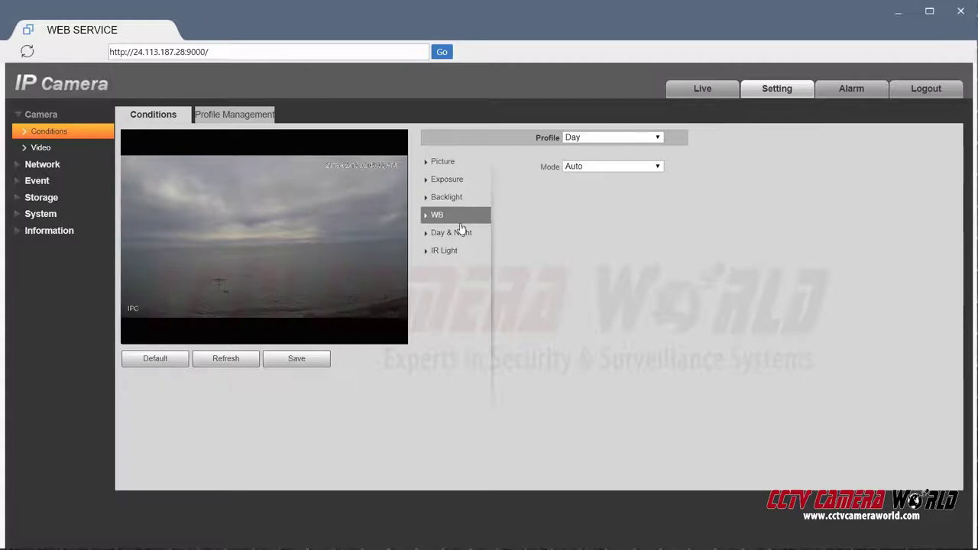
{"action": "left_click", "coordinate": [461, 237]}
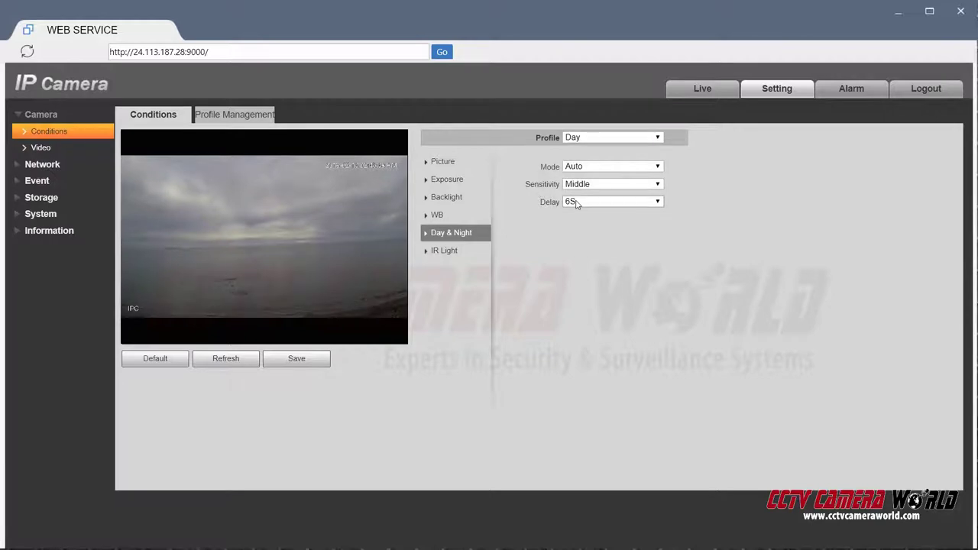
{"action": "left_click", "coordinate": [472, 252]}
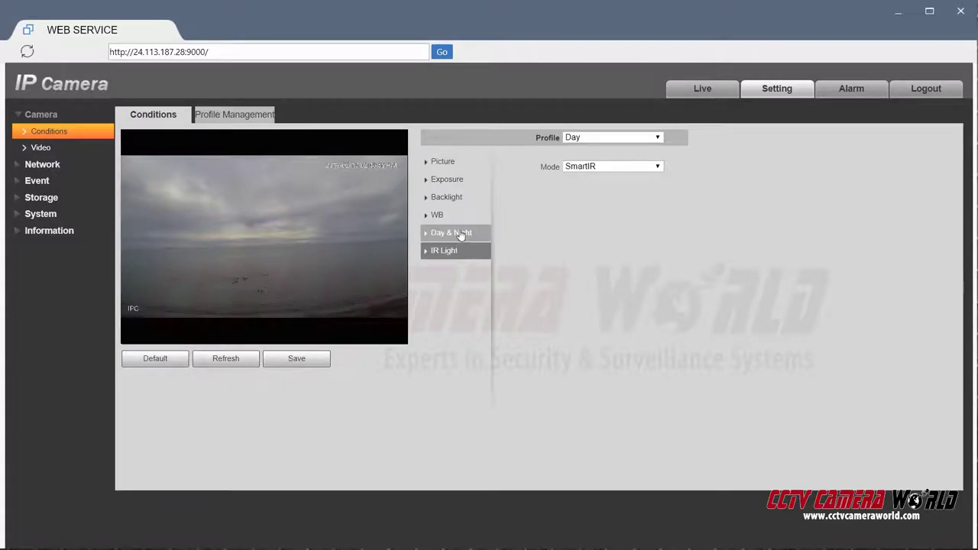
- Set IR Light to Manual and test intensities 24, 5 and 85, ending at 100
{"action": "left_click", "coordinate": [606, 168]}
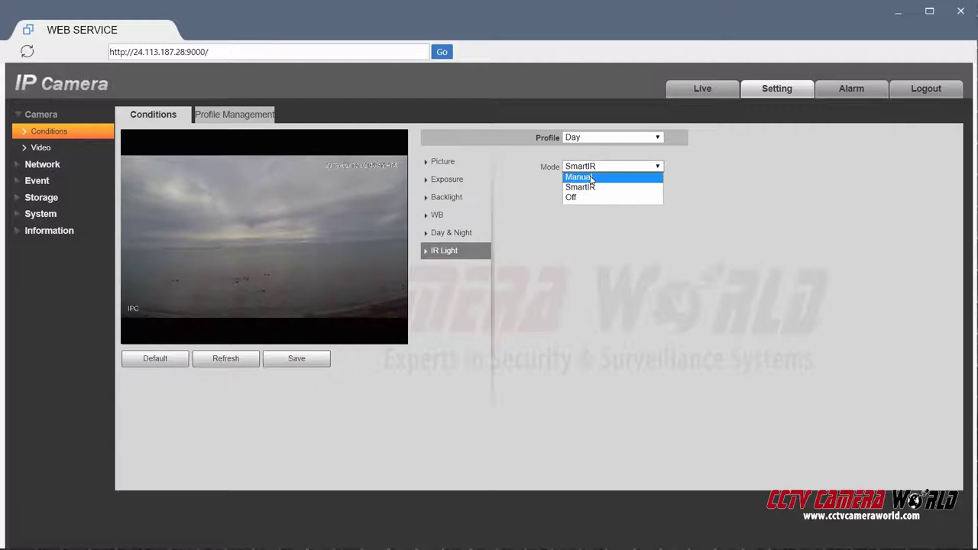
{"action": "left_click", "coordinate": [590, 178]}
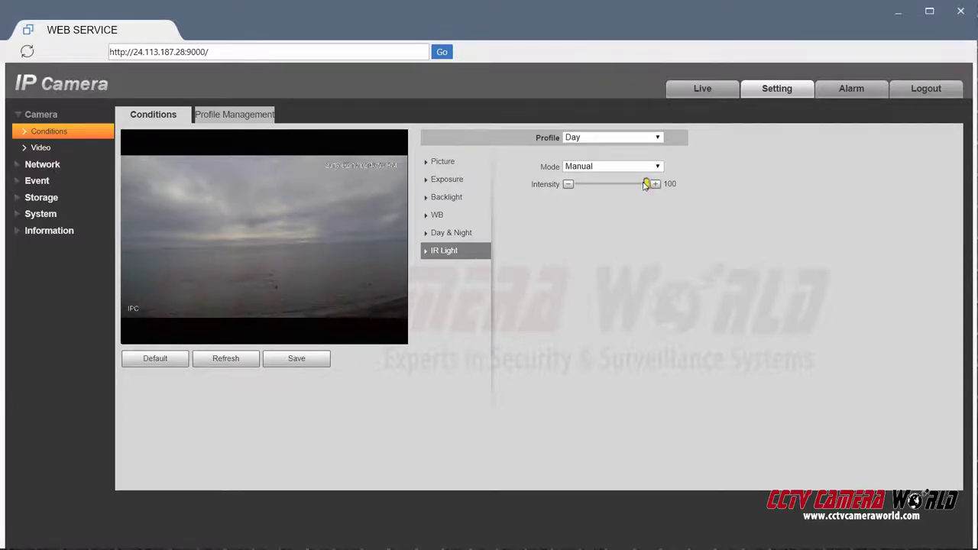
{"action": "mouse_move", "coordinate": [645, 185]}
{"action": "left_mouse_down"}
{"action": "mouse_move", "coordinate": [590, 186]}
{"action": "mouse_move", "coordinate": [651, 185]}
{"action": "left_mouse_up"}
{"action": "left_click", "coordinate": [595, 185]}
{"action": "left_click", "coordinate": [623, 167]}
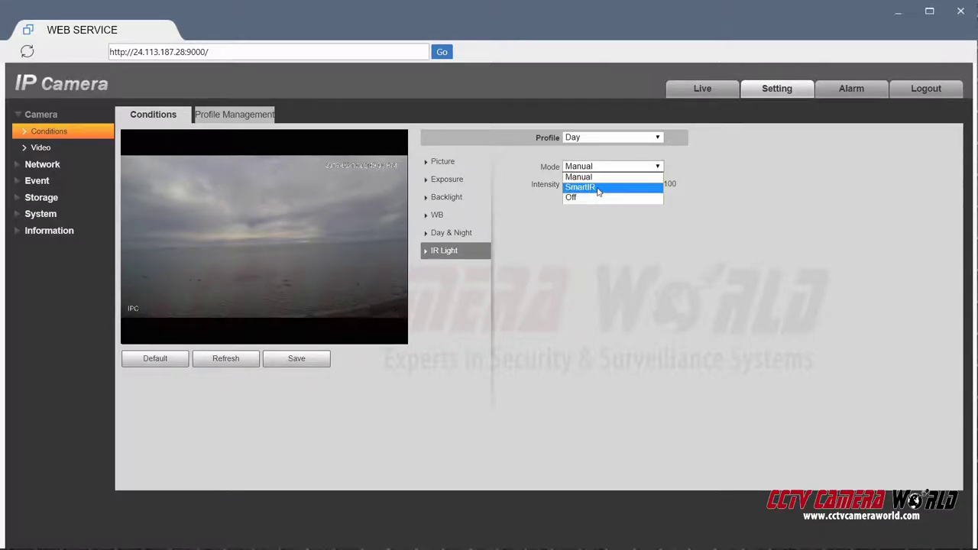
{"action": "left_click", "coordinate": [638, 252]}
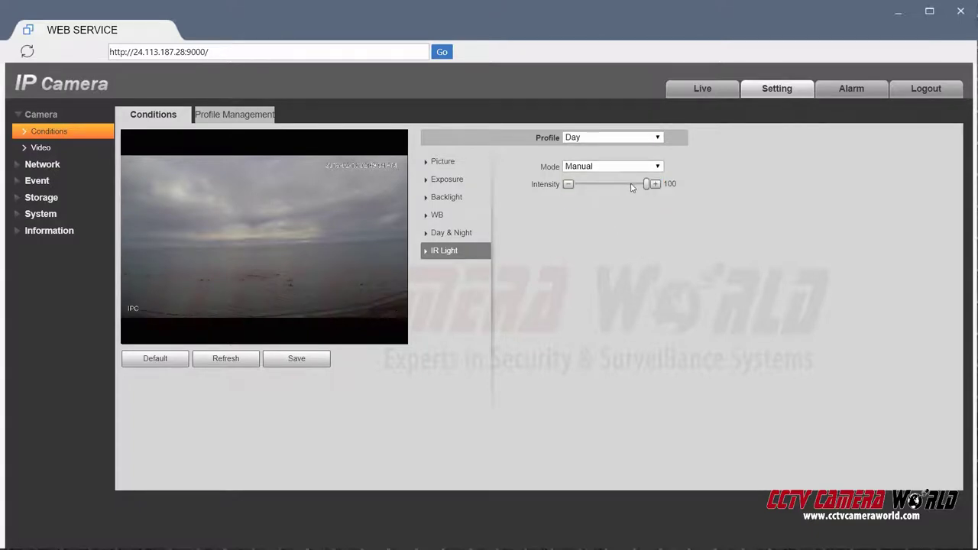
{"action": "left_click", "coordinate": [581, 186]}
{"action": "mouse_move", "coordinate": [581, 188]}
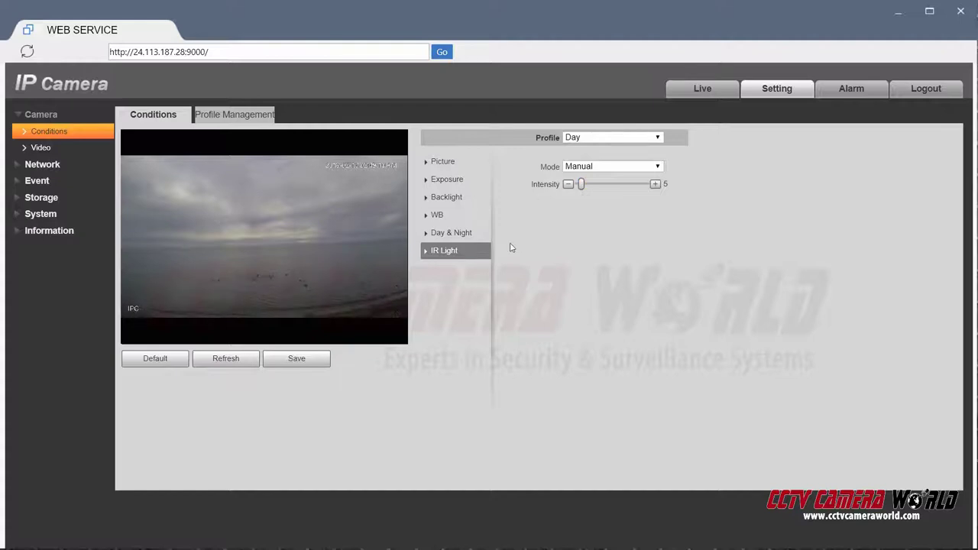
{"action": "left_click", "coordinate": [635, 185]}
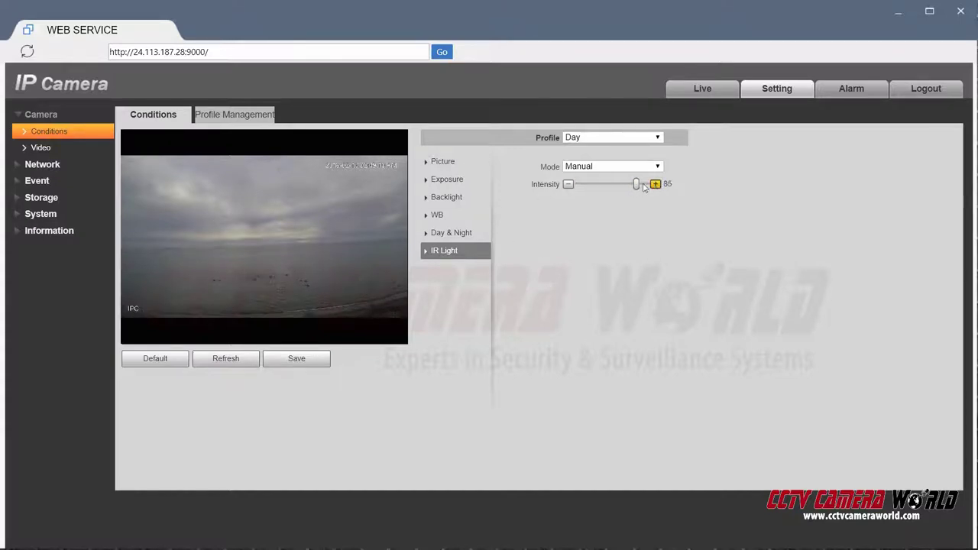
{"action": "left_click", "coordinate": [647, 185]}
- Switch IR Light Mode back to SmartIR and save the Day profile
{"action": "left_click", "coordinate": [283, 366]}
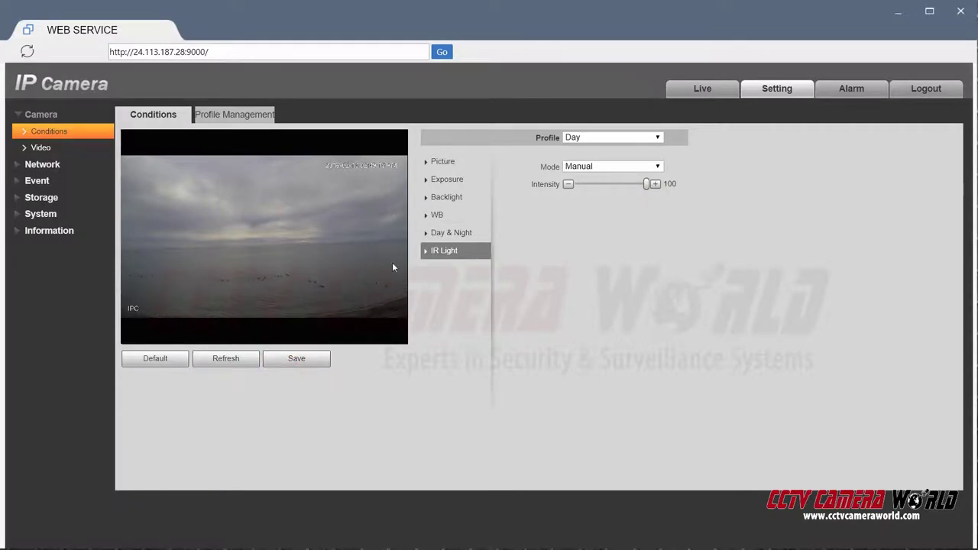
{"action": "left_click", "coordinate": [611, 166]}
{"action": "left_click", "coordinate": [600, 187]}
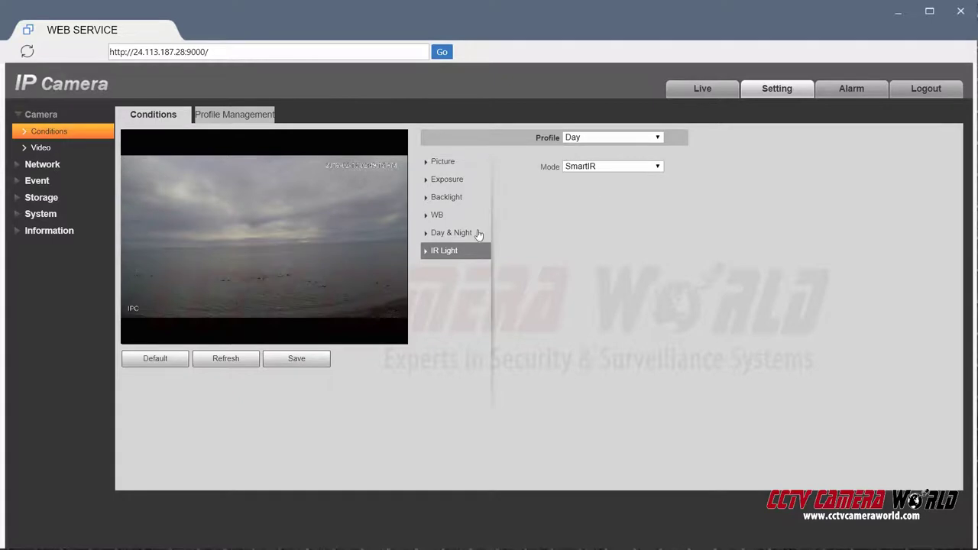
{"action": "left_click", "coordinate": [312, 366]}
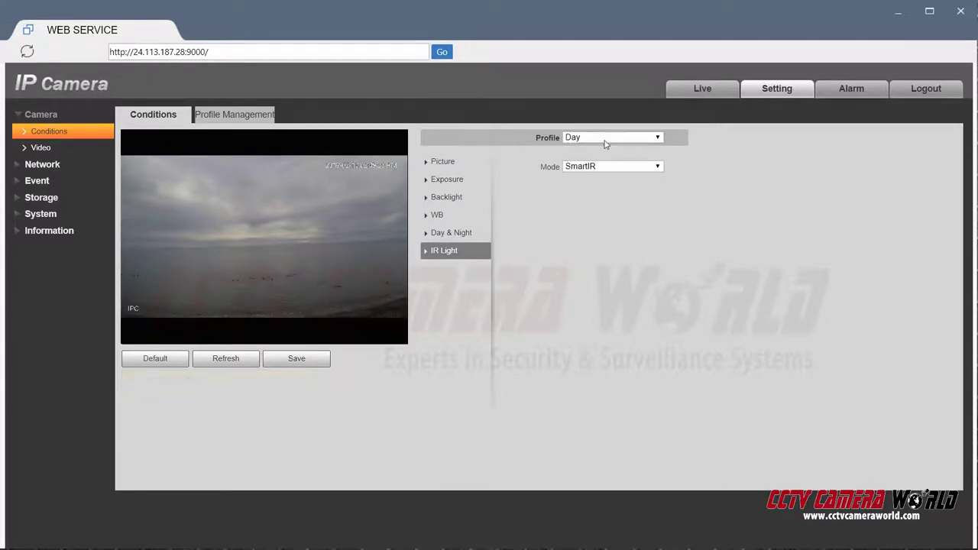
- Keep the Conditions profile on Day, then set Profile Management to Normal
{"action": "left_click", "coordinate": [569, 145]}
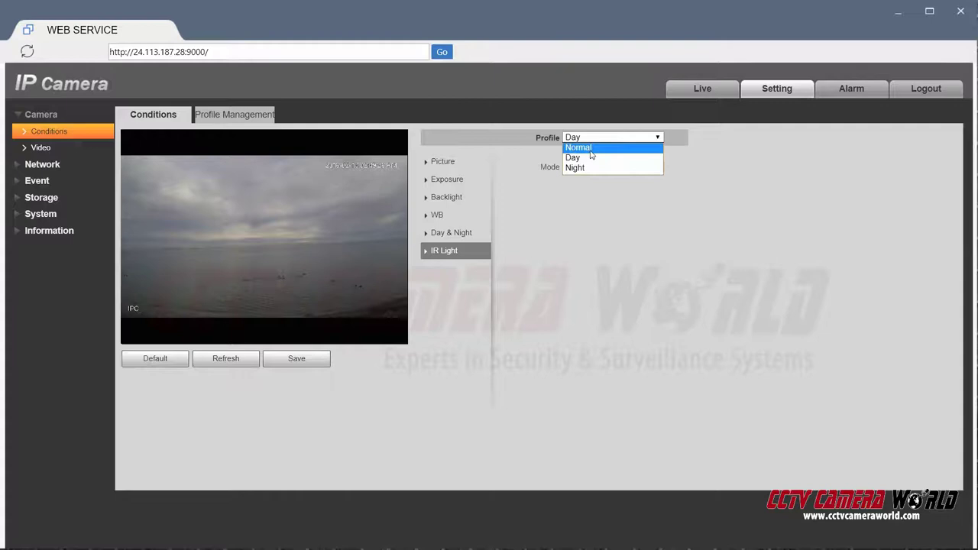
{"action": "left_click", "coordinate": [603, 212]}
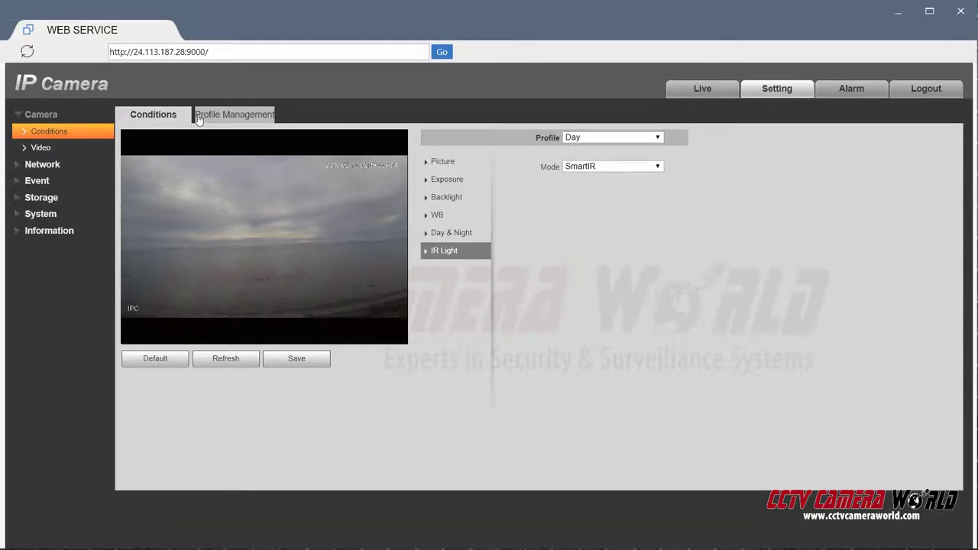
{"action": "left_click", "coordinate": [224, 115]}
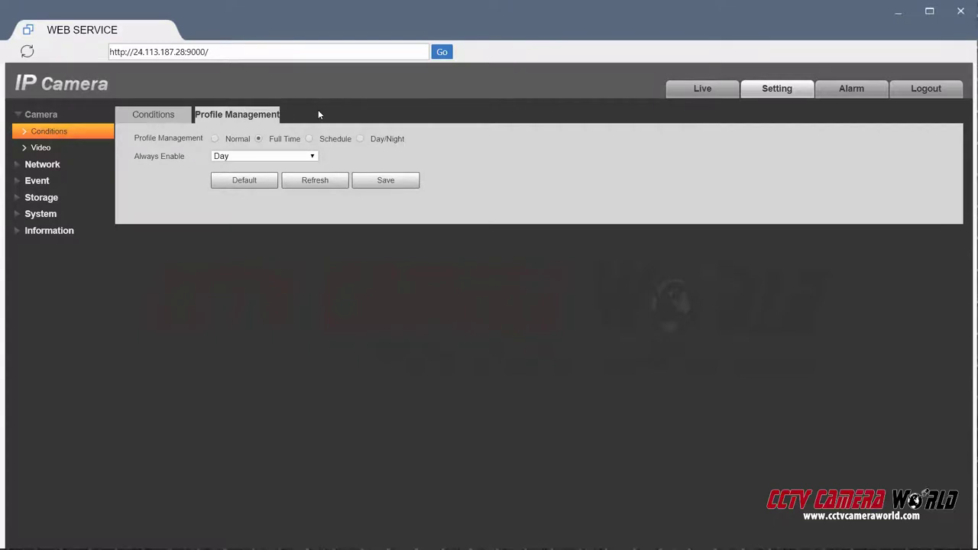
{"action": "left_click", "coordinate": [216, 139]}
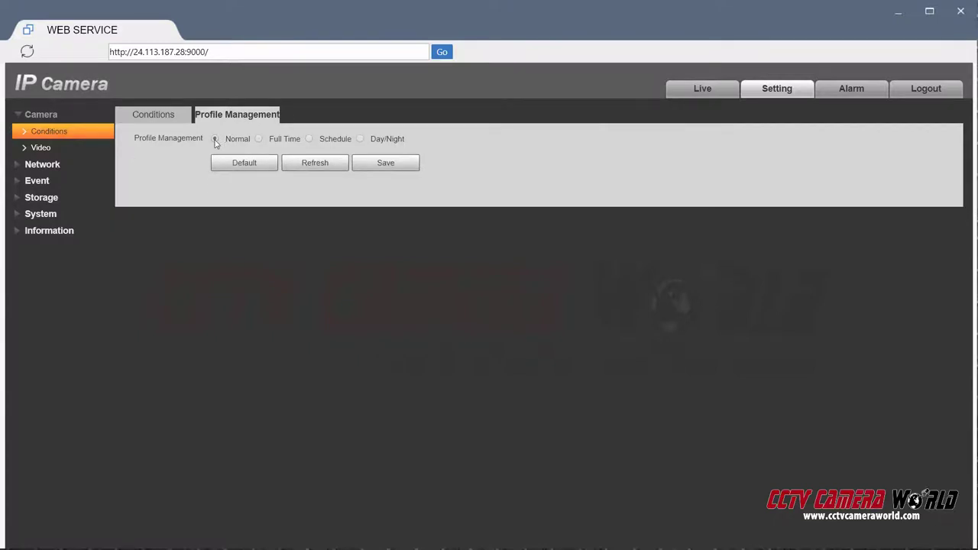
- Switch the Conditions profile to Normal, then keep Always Enable on Day in Profile Management
{"action": "left_click", "coordinate": [171, 118]}
{"action": "left_click", "coordinate": [595, 138]}
{"action": "left_click", "coordinate": [595, 146]}
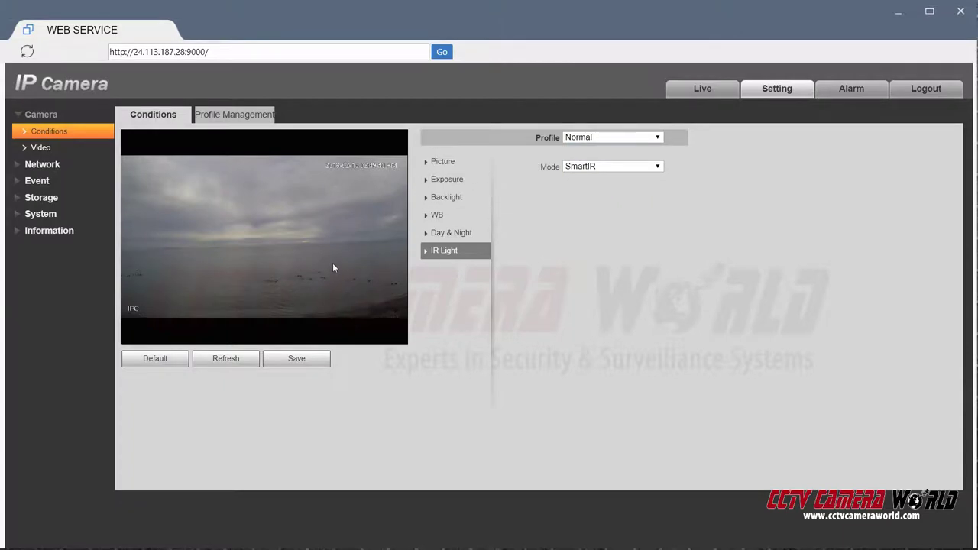
{"action": "left_click", "coordinate": [217, 119]}
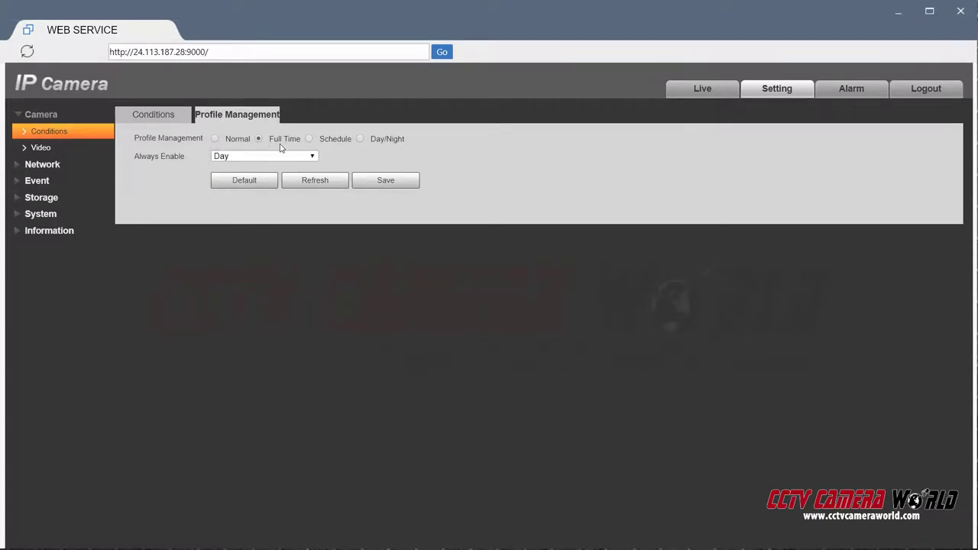
{"action": "left_click", "coordinate": [249, 157]}
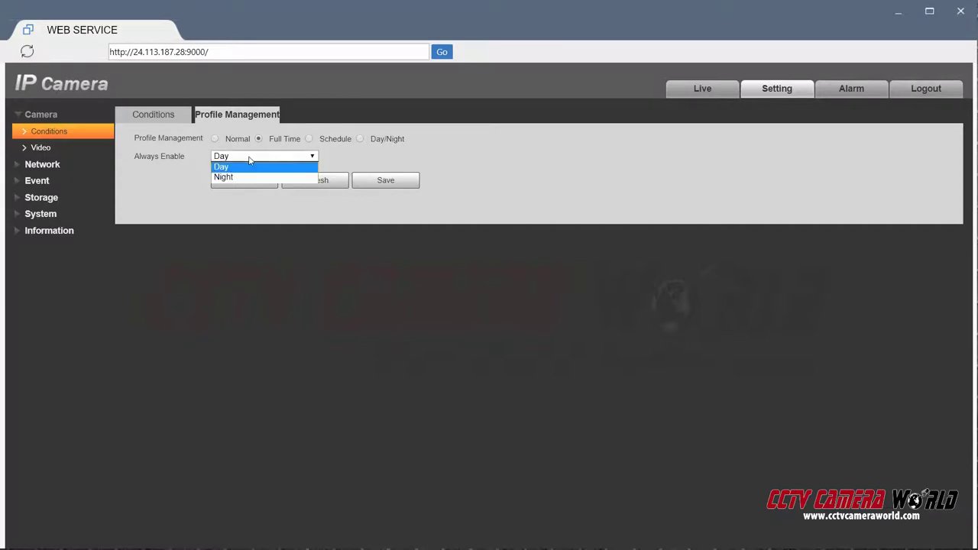
{"action": "left_click", "coordinate": [248, 261]}
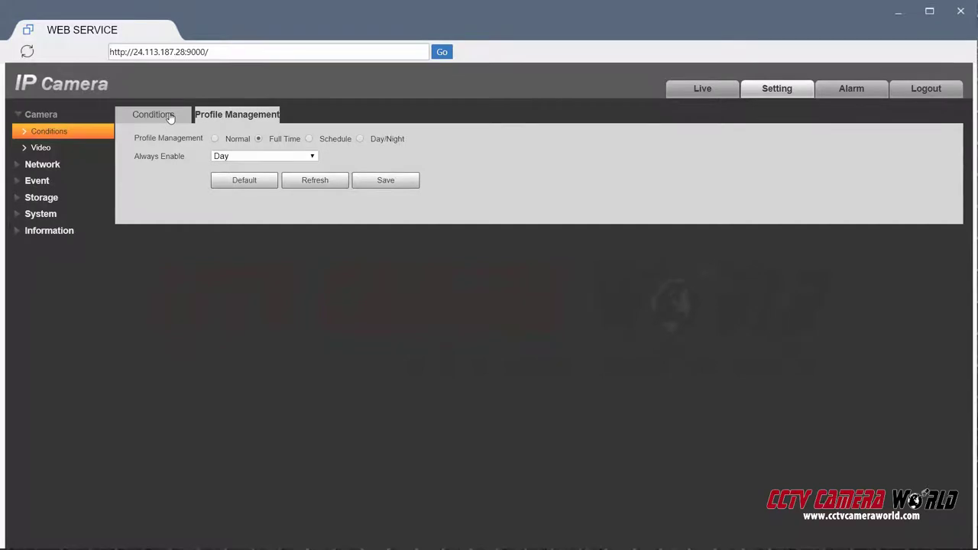
- Recheck Day in the Conditions profile list and Always Enable, ending on Profile Management
{"action": "left_click", "coordinate": [170, 115]}
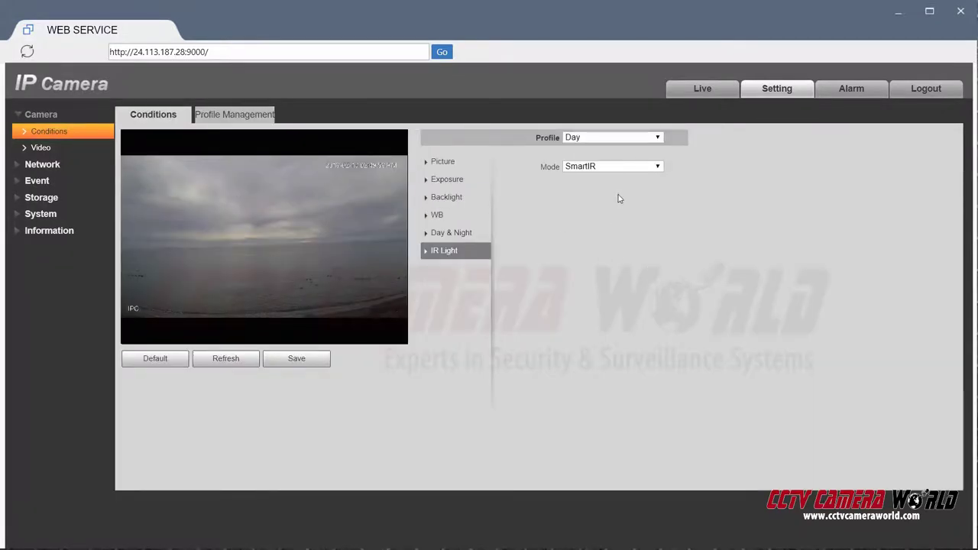
{"action": "left_click", "coordinate": [633, 138]}
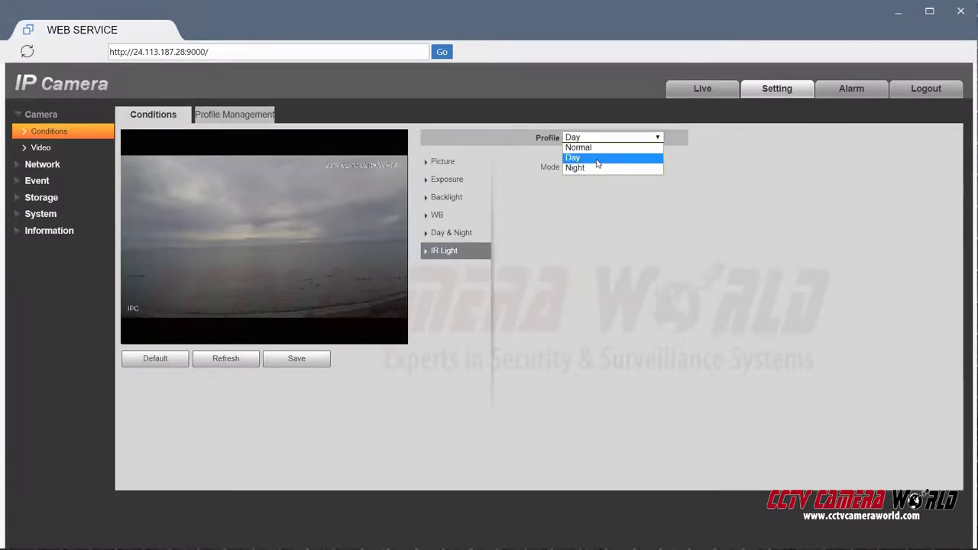
{"action": "left_click", "coordinate": [563, 257]}
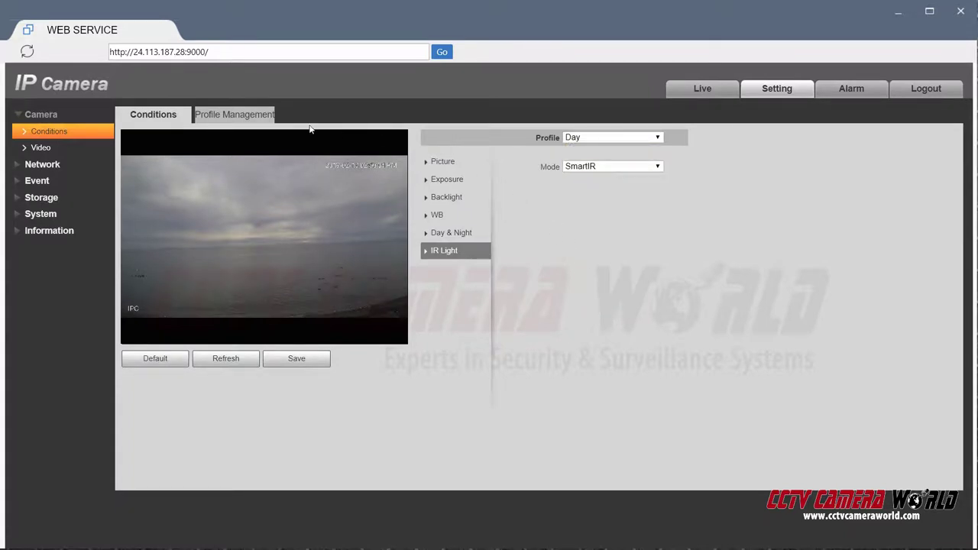
{"action": "left_click", "coordinate": [251, 120]}
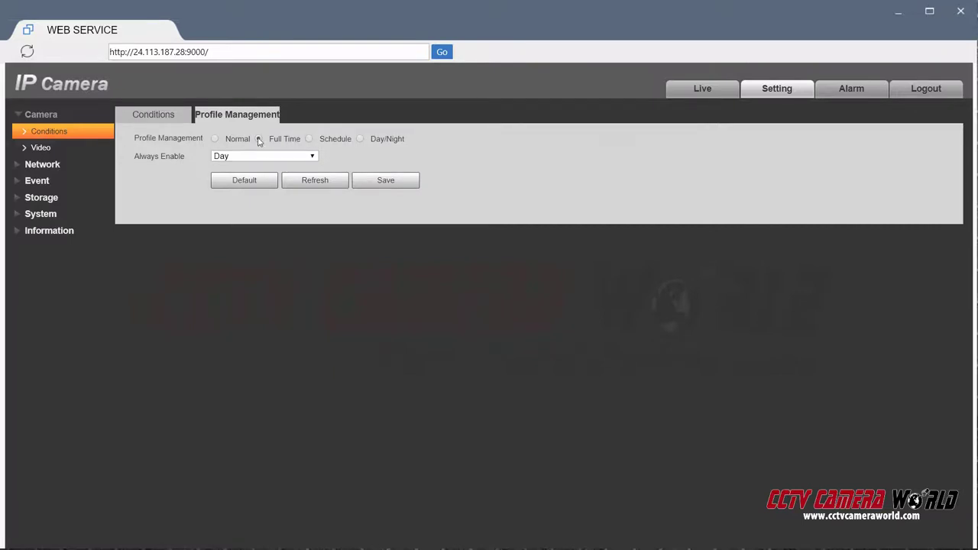
{"action": "left_click", "coordinate": [246, 156]}
{"action": "left_click", "coordinate": [229, 169]}
{"action": "left_click", "coordinate": [166, 119]}
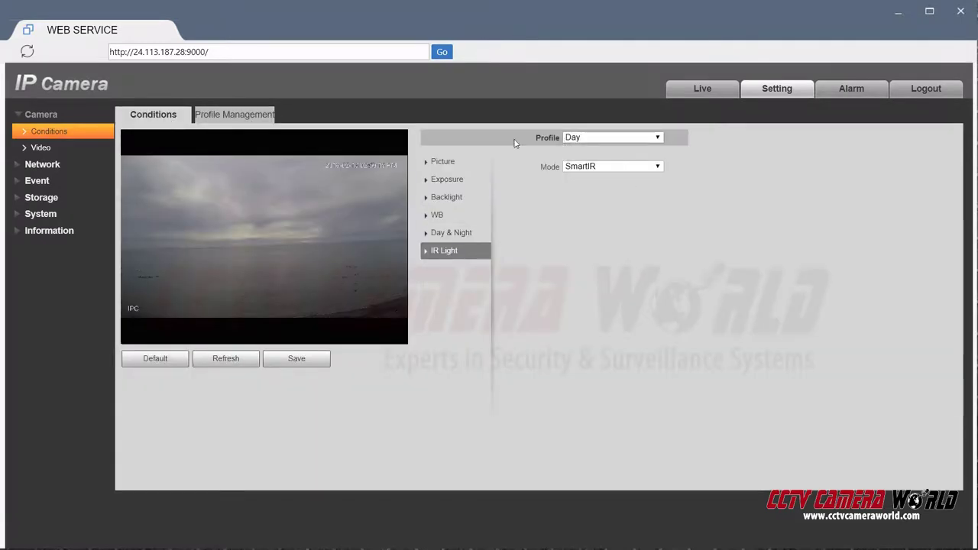
{"action": "left_click", "coordinate": [257, 119]}
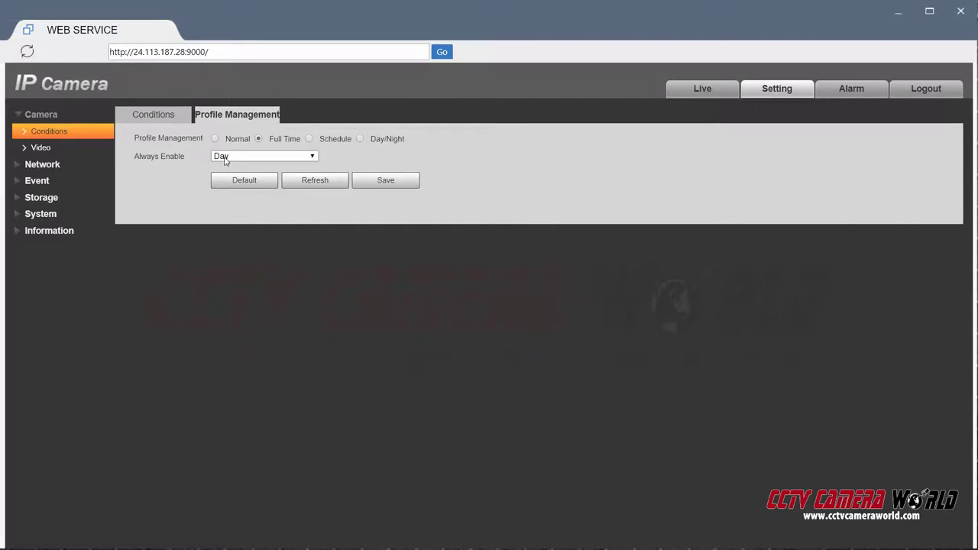
- Select Schedule and drag the Day period to roughly 4:00–19:45, then go back to Conditions
{"action": "left_click", "coordinate": [308, 139]}
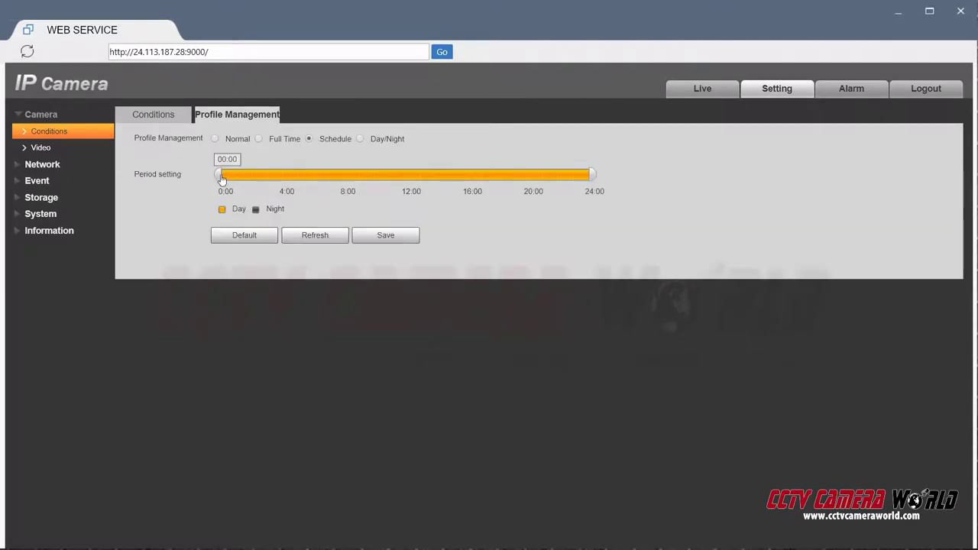
{"action": "left_click_drag", "start_coordinate": [222, 177], "coordinate": [312, 179]}
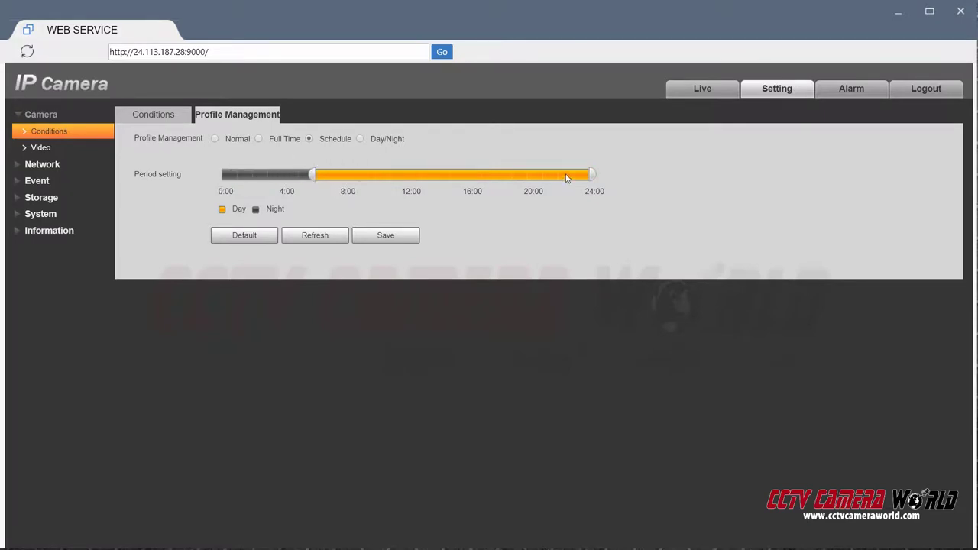
{"action": "left_click_drag", "start_coordinate": [592, 175], "coordinate": [520, 176]}
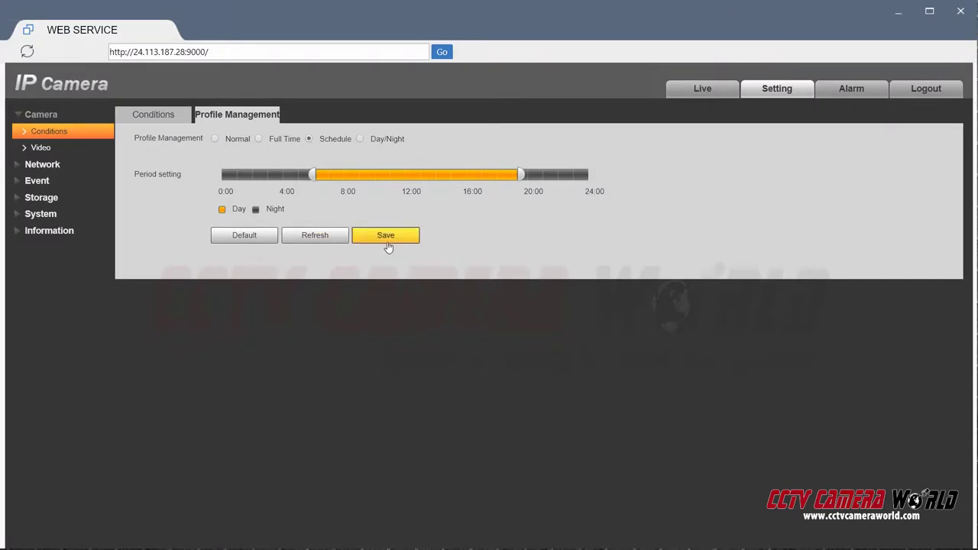
{"action": "left_click", "coordinate": [165, 121]}
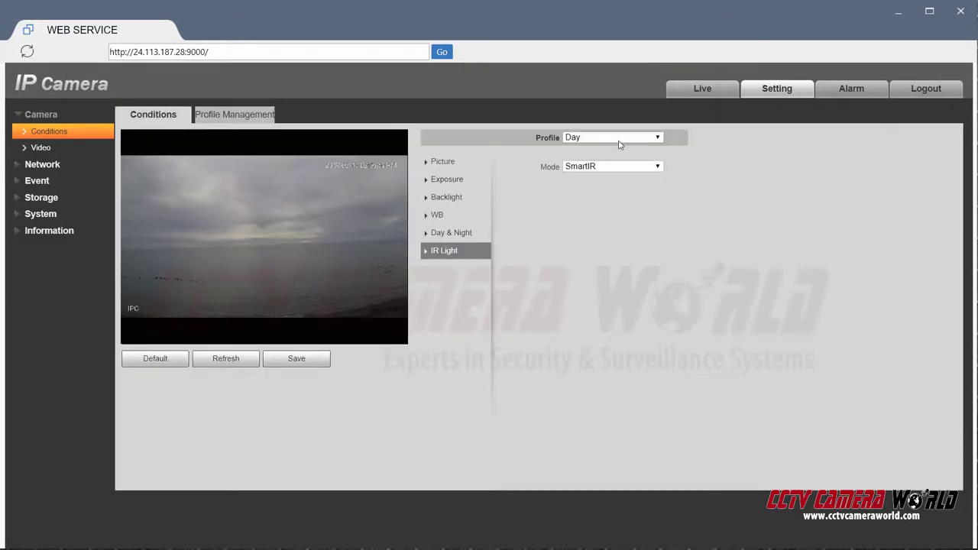
- Keep the profile on Day, then choose Day/Night in Profile Management after briefly trying Schedule
{"action": "left_click", "coordinate": [614, 139]}
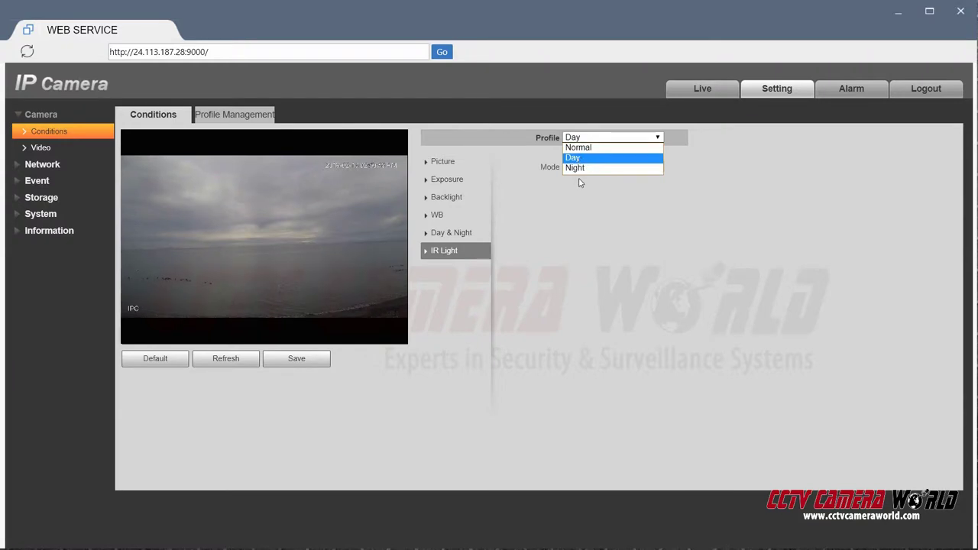
{"action": "left_click", "coordinate": [586, 266]}
{"action": "left_click", "coordinate": [217, 119]}
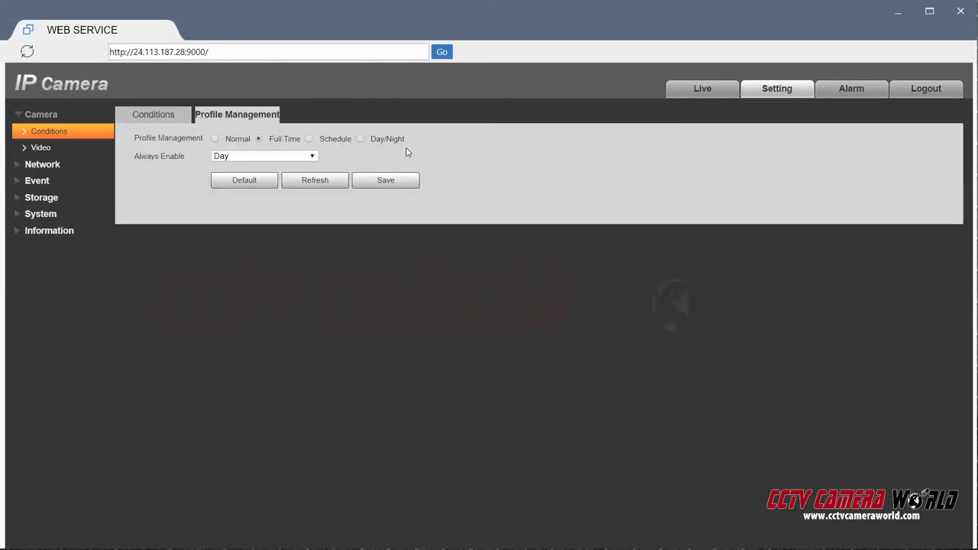
{"action": "left_click", "coordinate": [360, 139]}
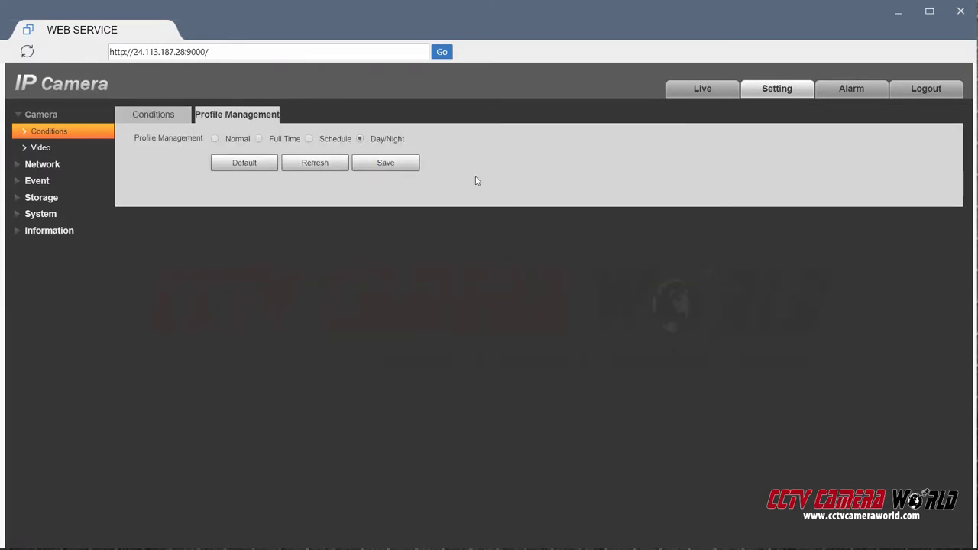
{"action": "left_click", "coordinate": [309, 139]}
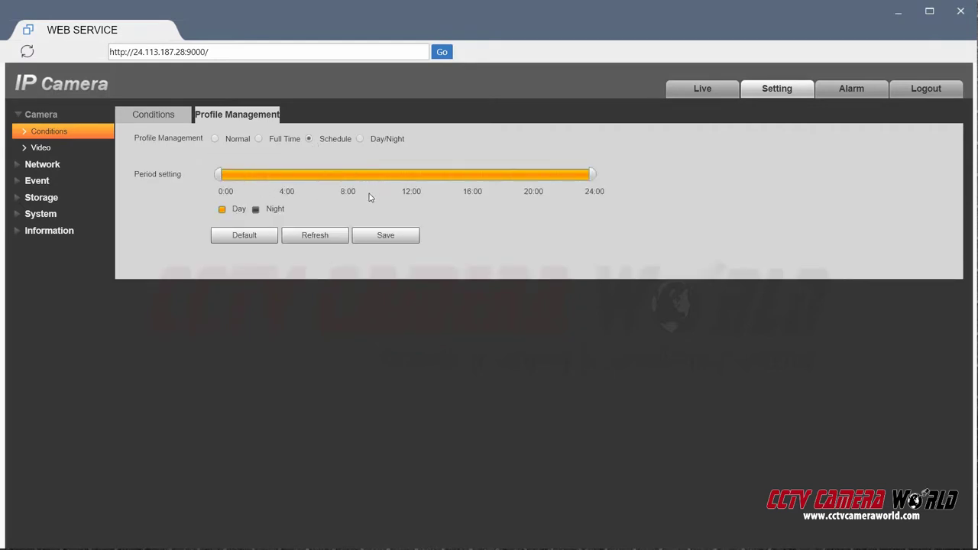
{"action": "left_click", "coordinate": [360, 139]}
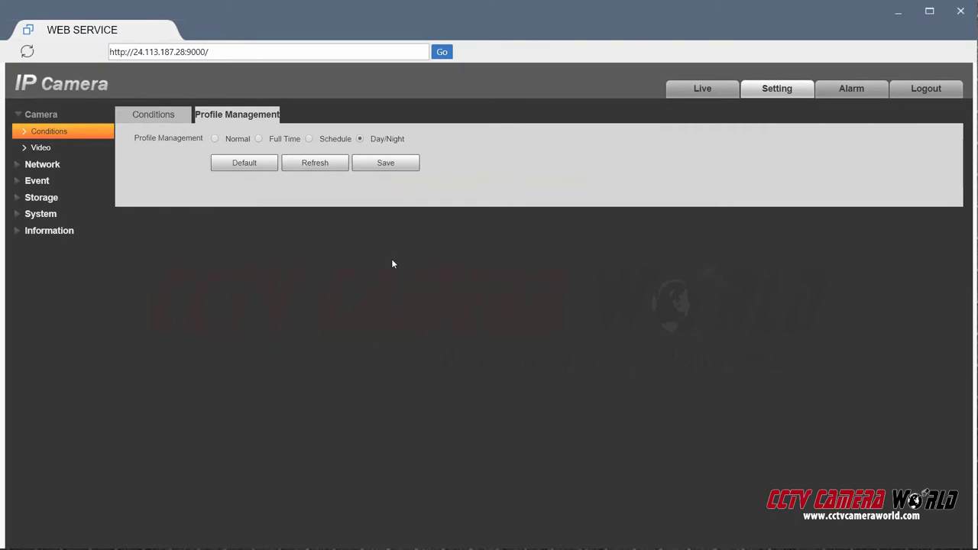